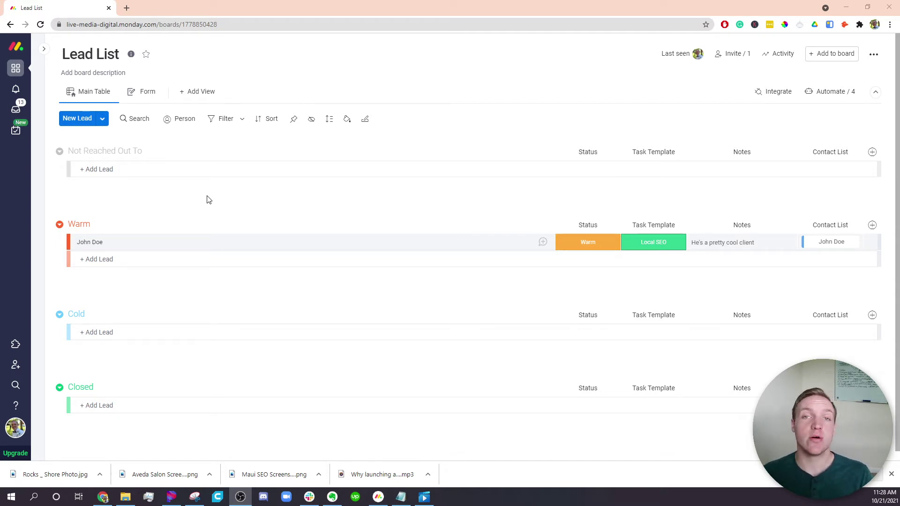
Check the Task Template options of the lead in the Warm group and set its Status to Closed
click(654, 248)
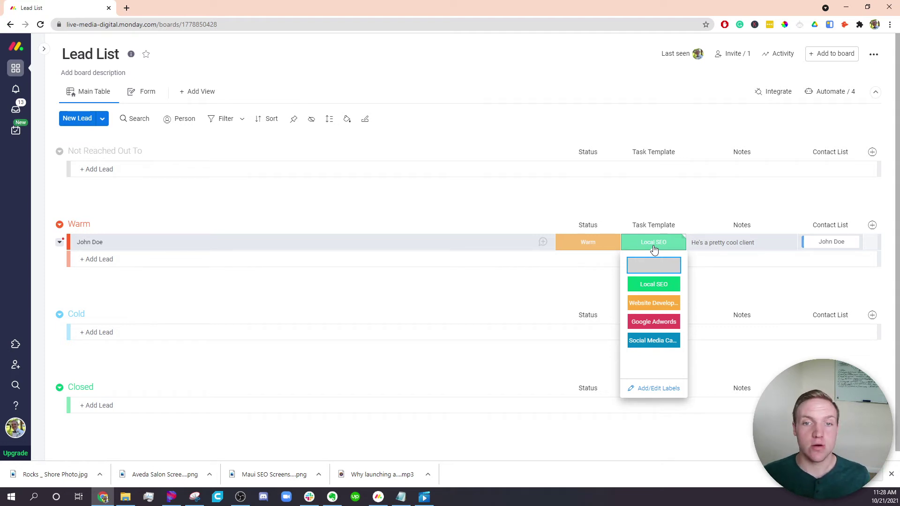
click(588, 248)
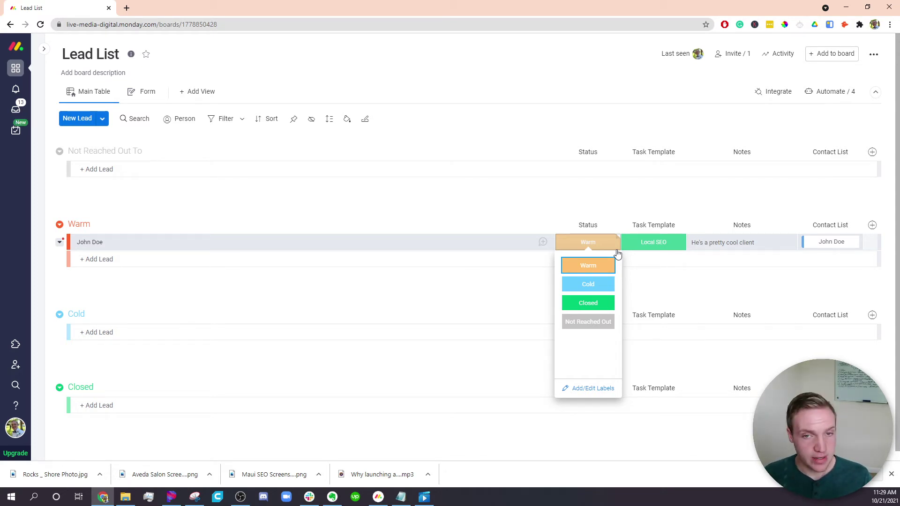
click(595, 303)
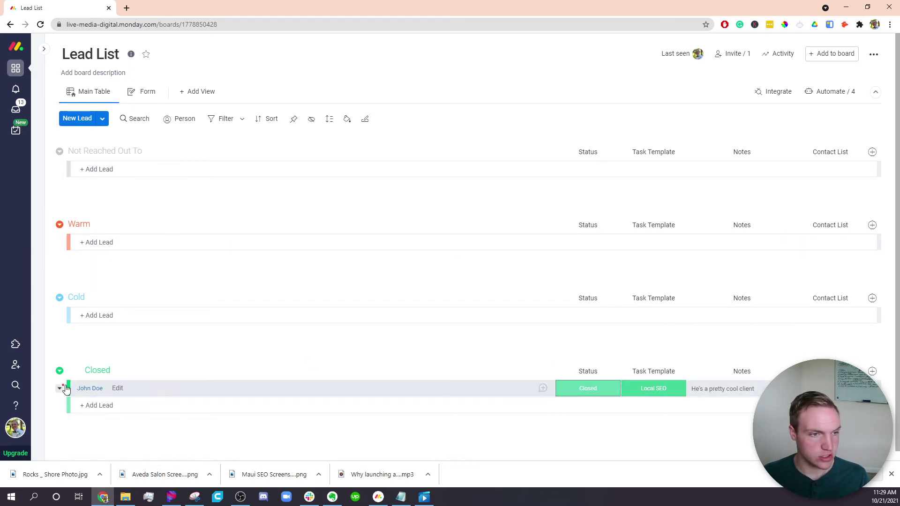
Open the To-Do List board and check the tasks in the Not Started/Stuck group and their assigned people
mouse_move(47, 47)
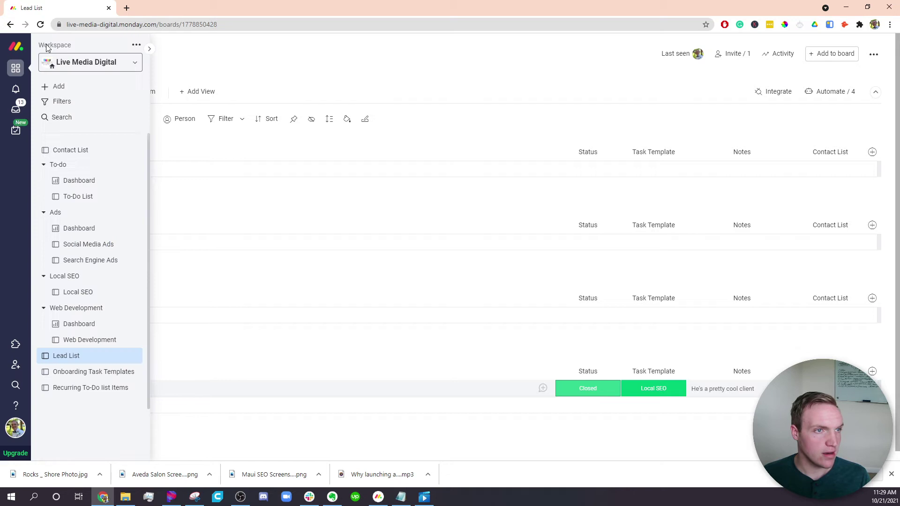
click(80, 198)
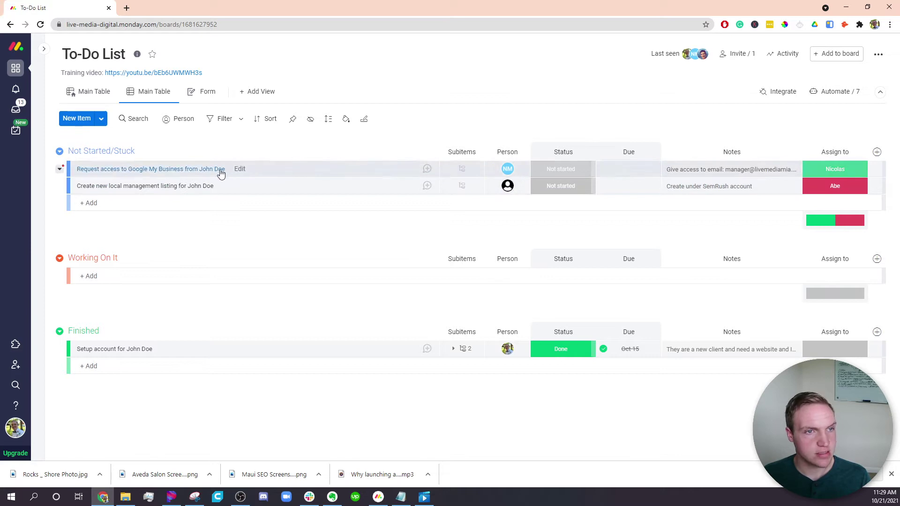
mouse_move(515, 172)
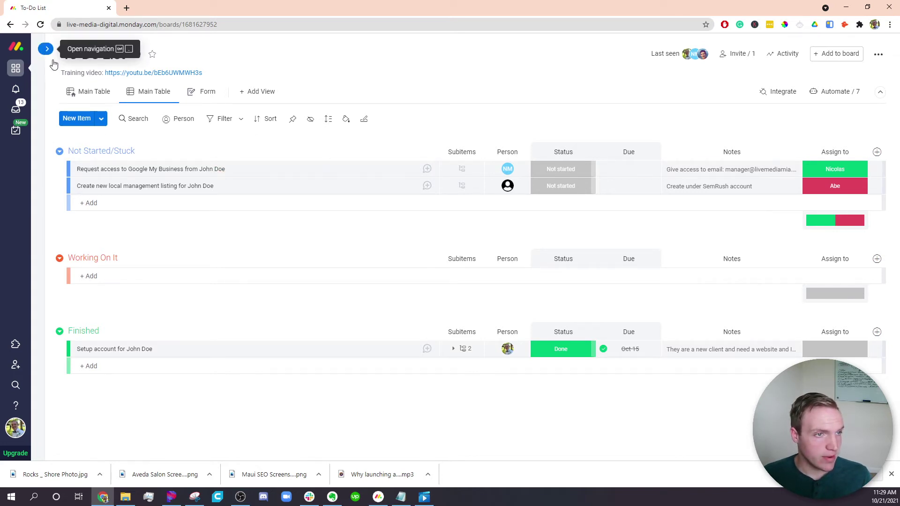
Return to the Lead List board and open its automation that creates To-Do List items for Closed leads with the Local SEO template
click(43, 49)
click(83, 356)
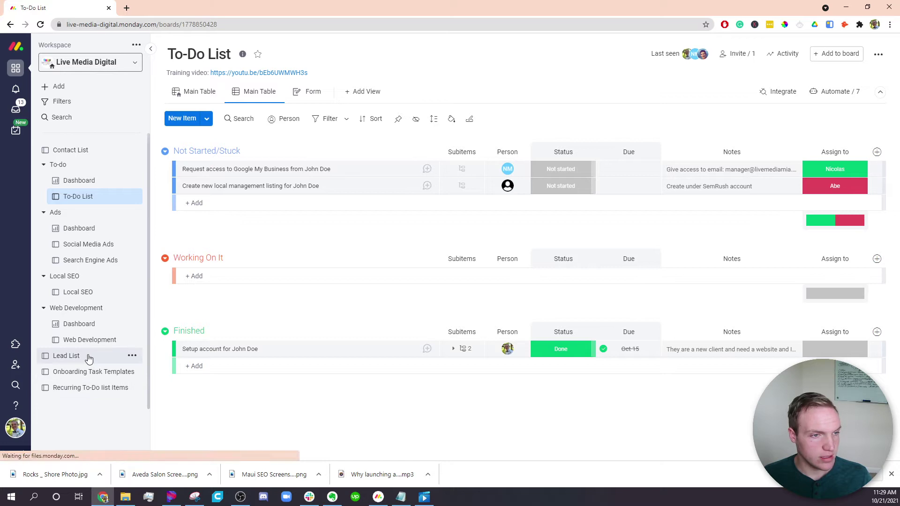
click(151, 48)
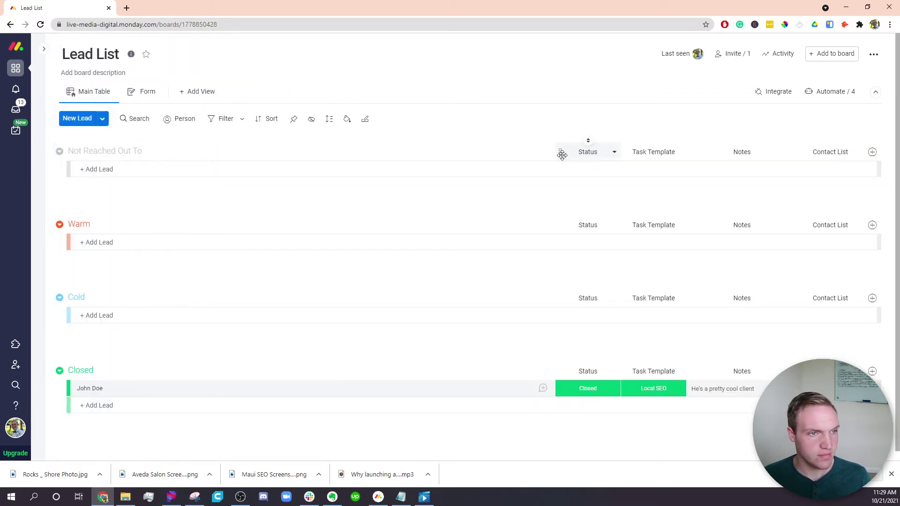
click(830, 91)
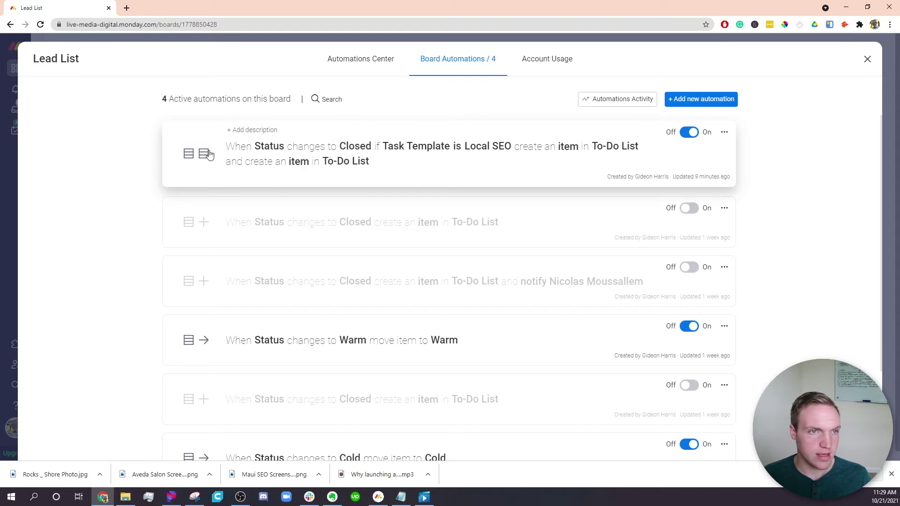
click(461, 162)
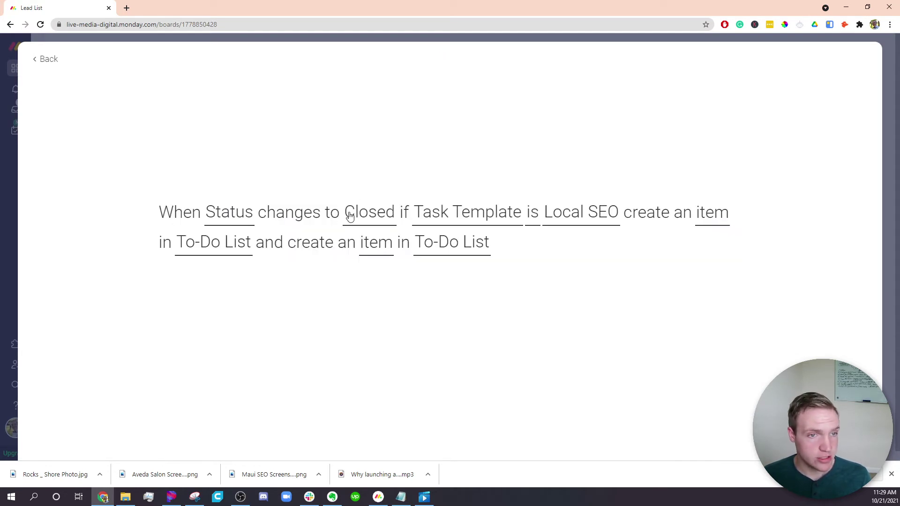
Examine the automation's Status trigger, Task Template condition and the available template values, keeping Local SEO selected
click(225, 215)
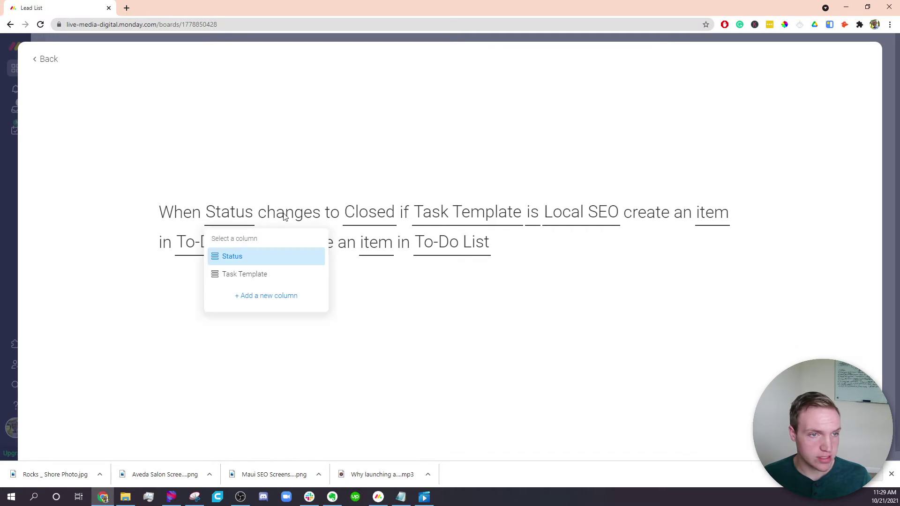
click(334, 207)
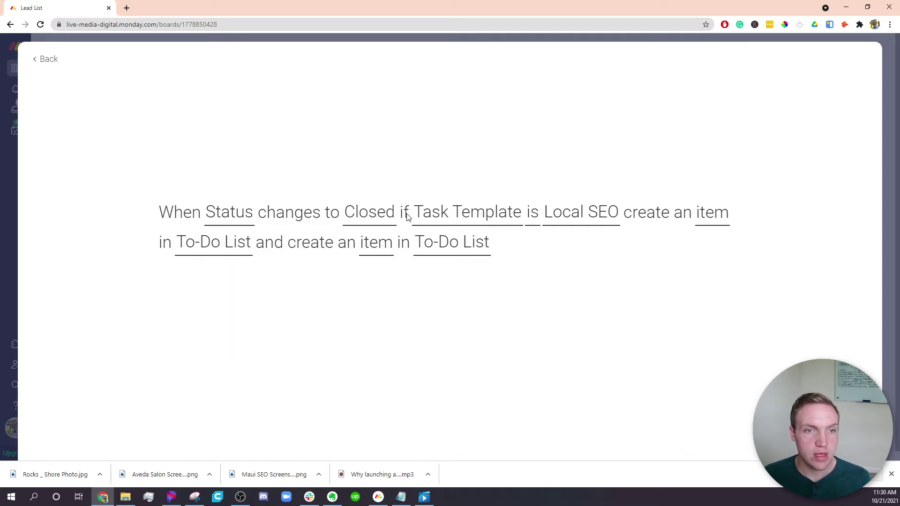
click(440, 215)
click(584, 240)
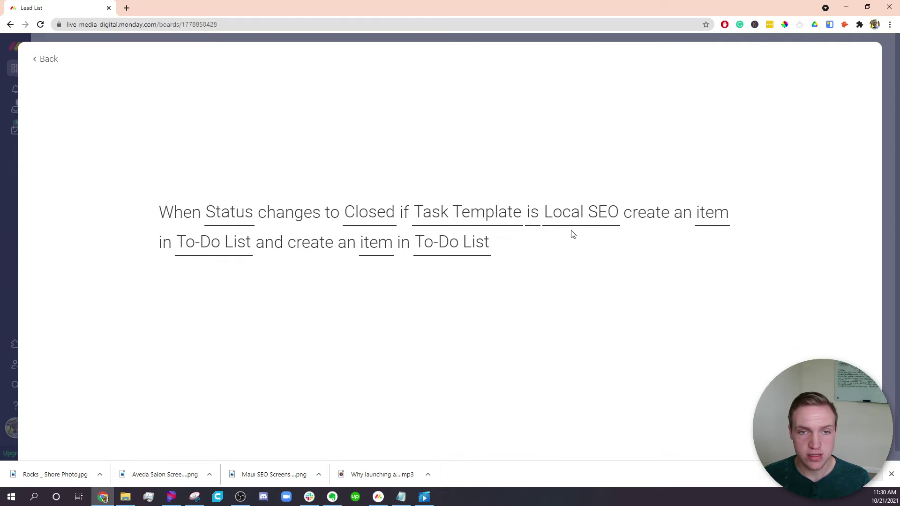
click(566, 214)
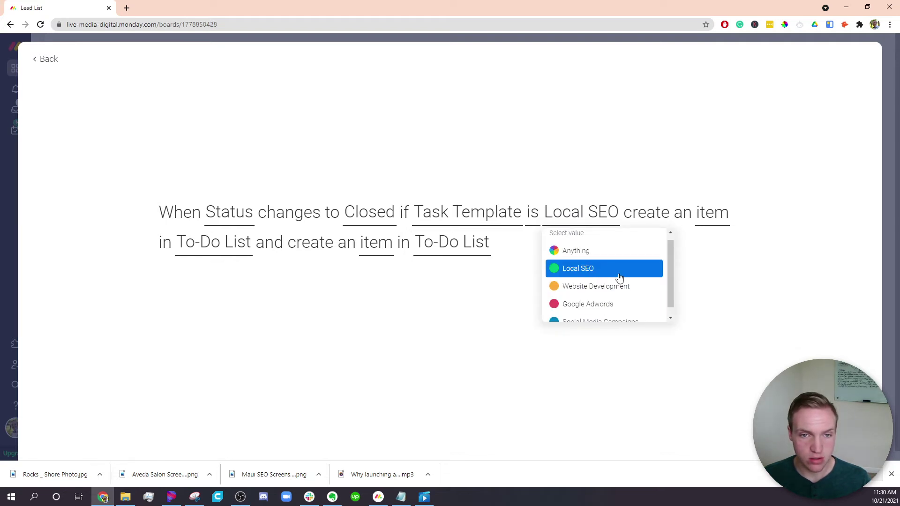
scroll(581, 310, down, 1)
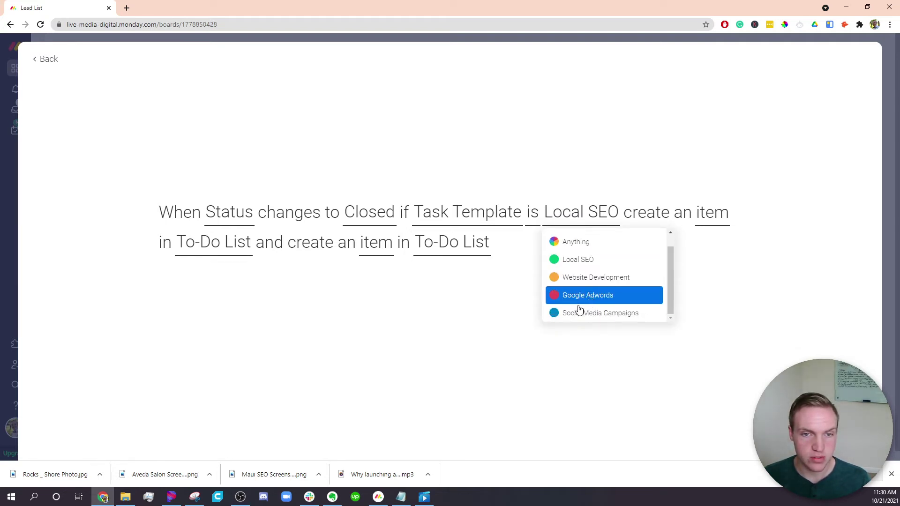
scroll(595, 255, up, 1)
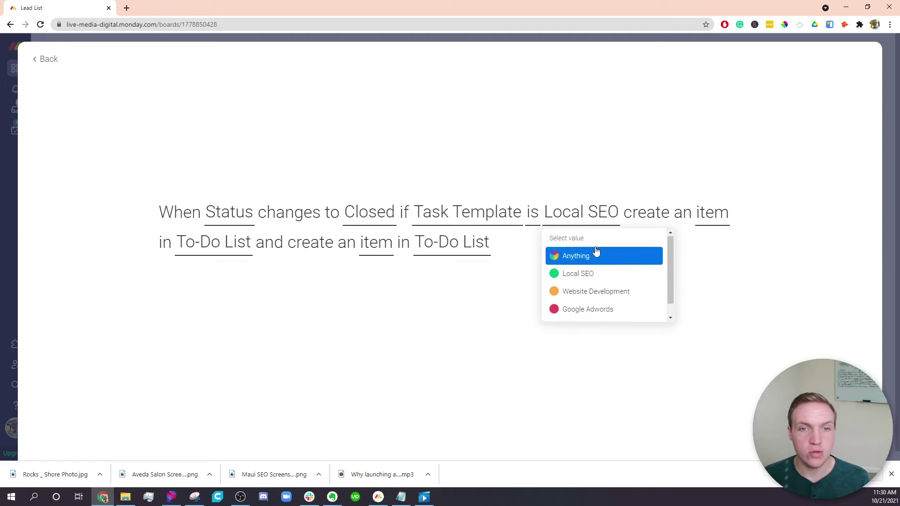
click(586, 275)
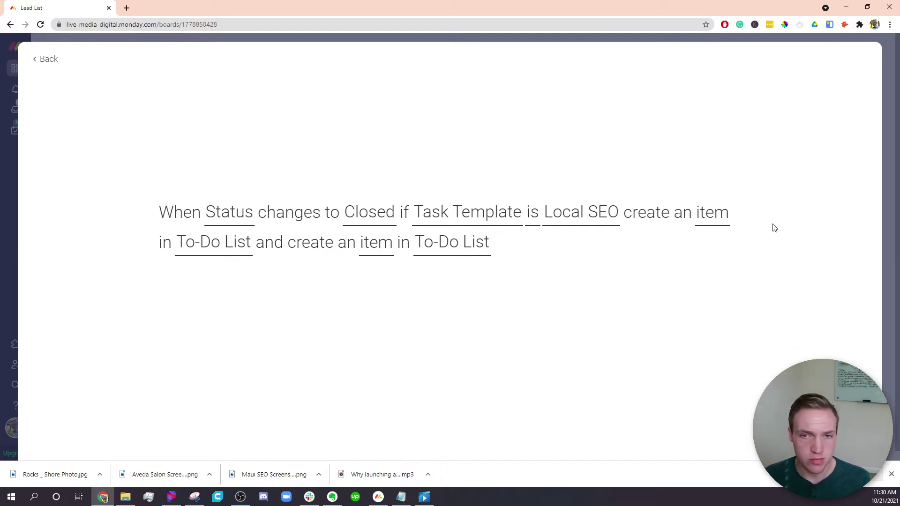
Open the first created item's column mapping and review its Name, Notes and Assign to fields
click(710, 212)
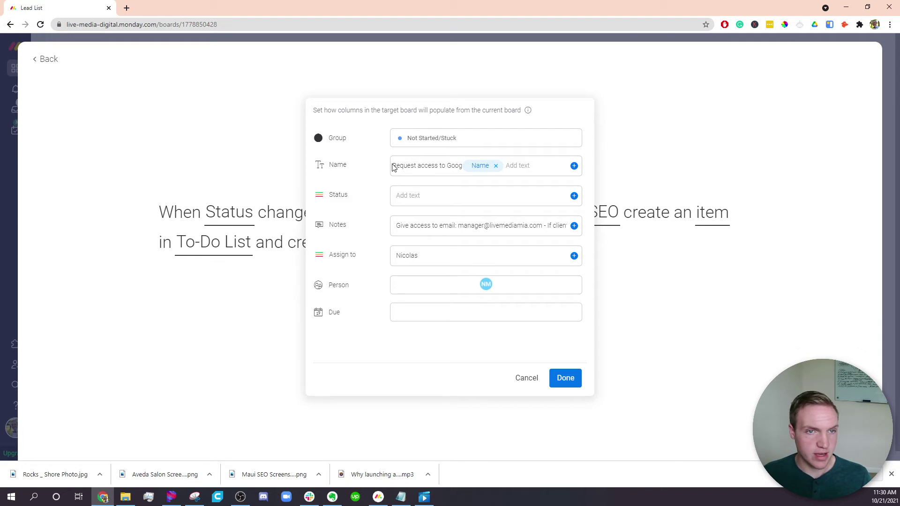
drag(393, 166, 474, 169)
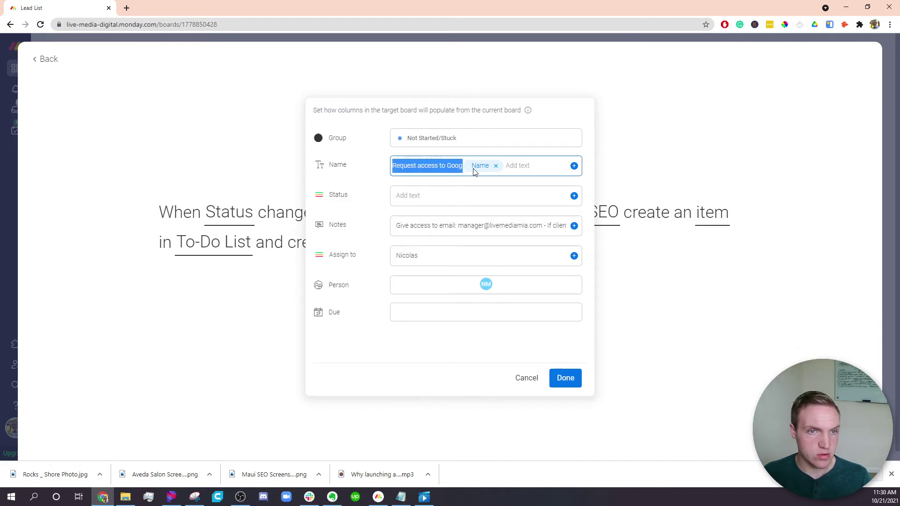
click(436, 166)
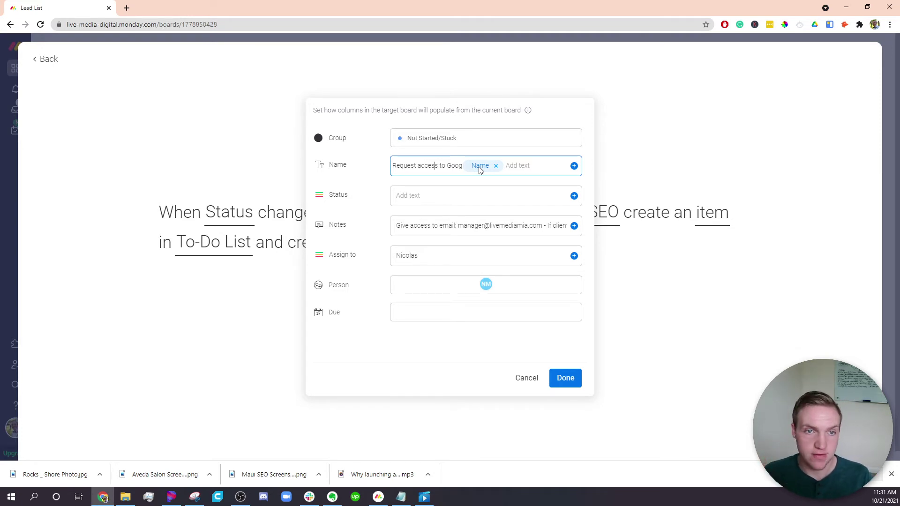
drag(396, 226, 565, 227)
click(401, 223)
key(ctrl+Right)
key(ctrl+Right)
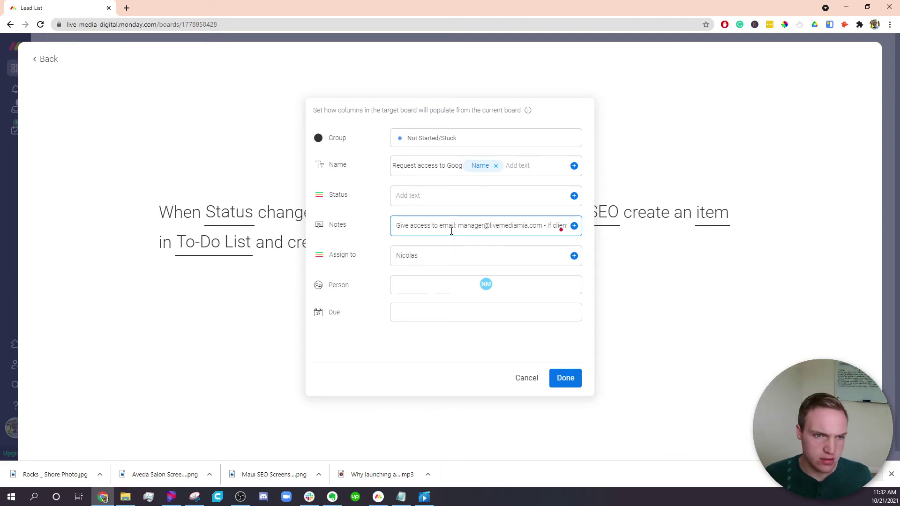
click(429, 255)
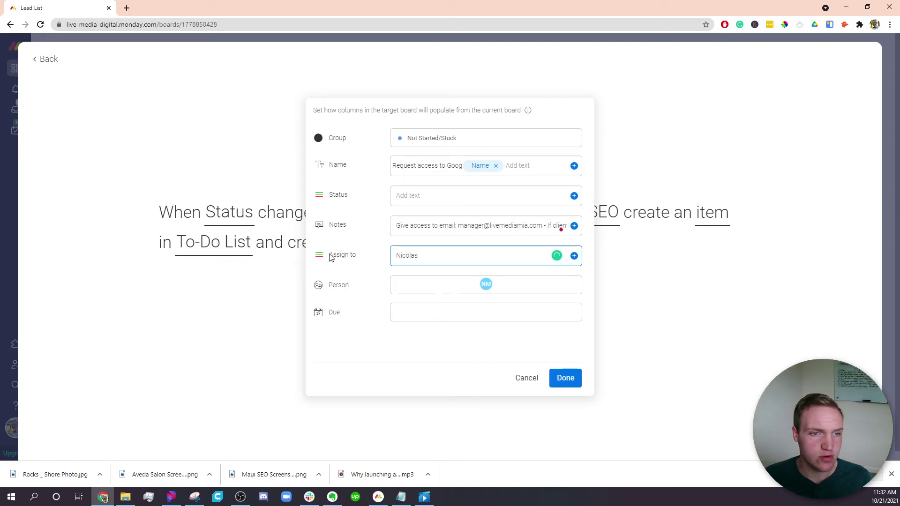
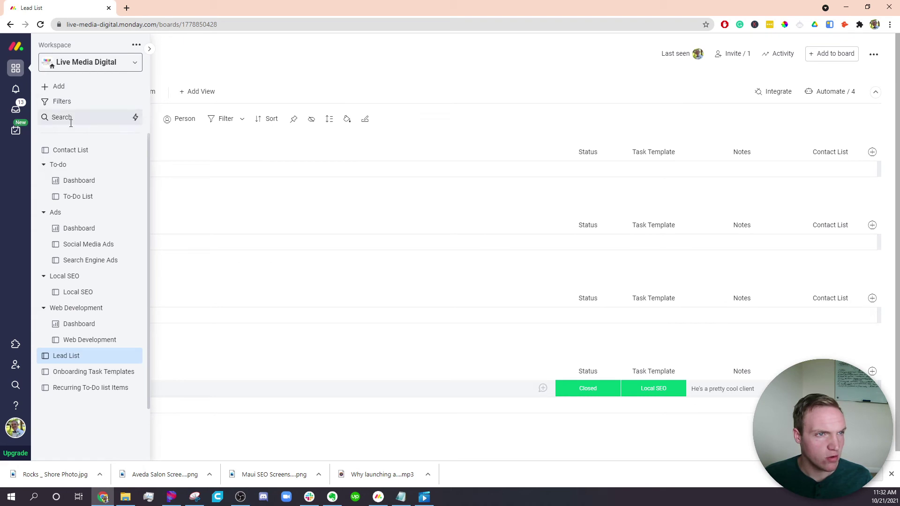
Go to the To-Do List board and open the second Assign to automation in its board automations
click(79, 197)
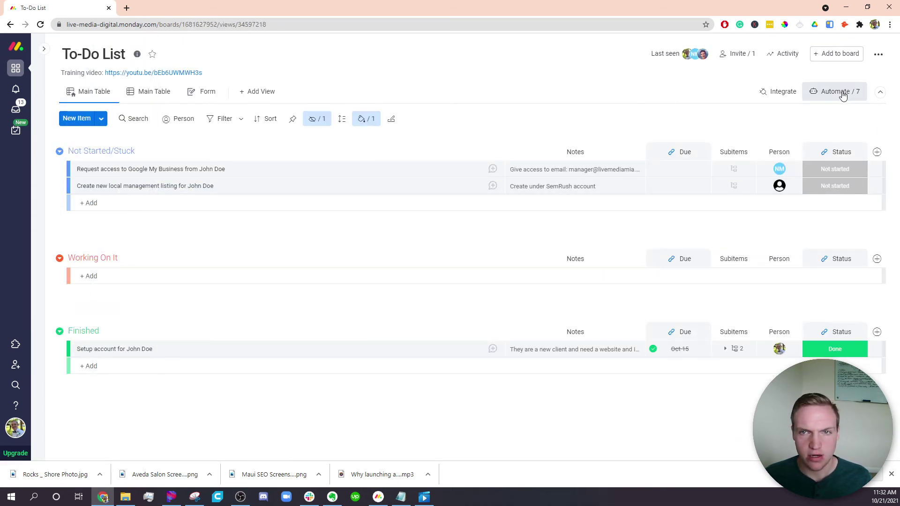
click(840, 94)
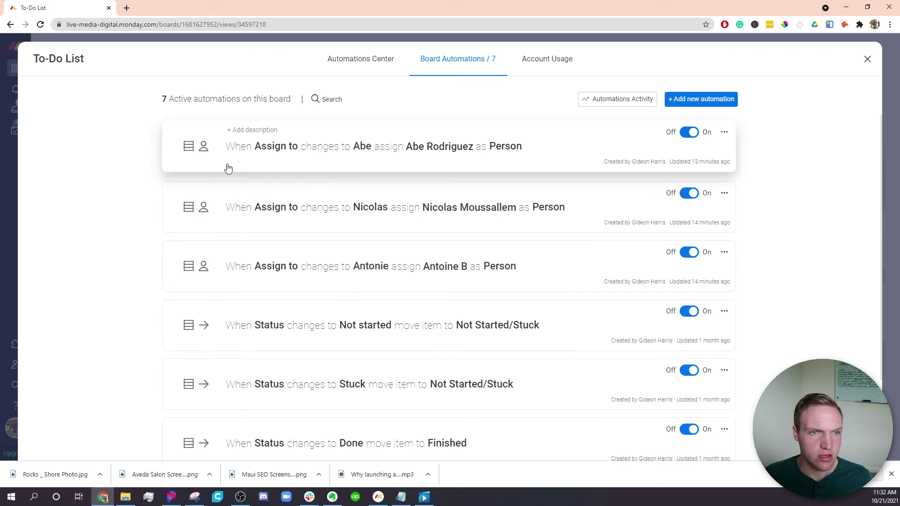
click(361, 219)
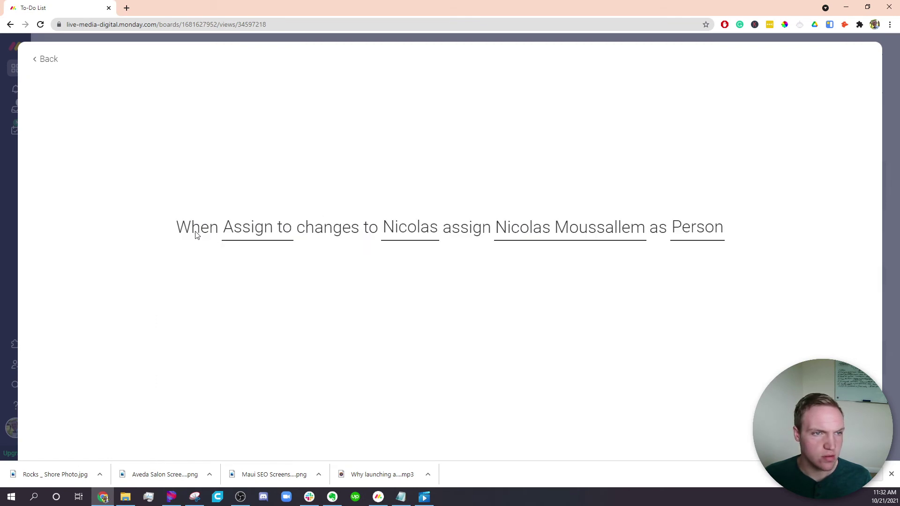
Examine the automation's Assign to trigger column, its label value and the Person column it fills, leaving them as they are
click(258, 234)
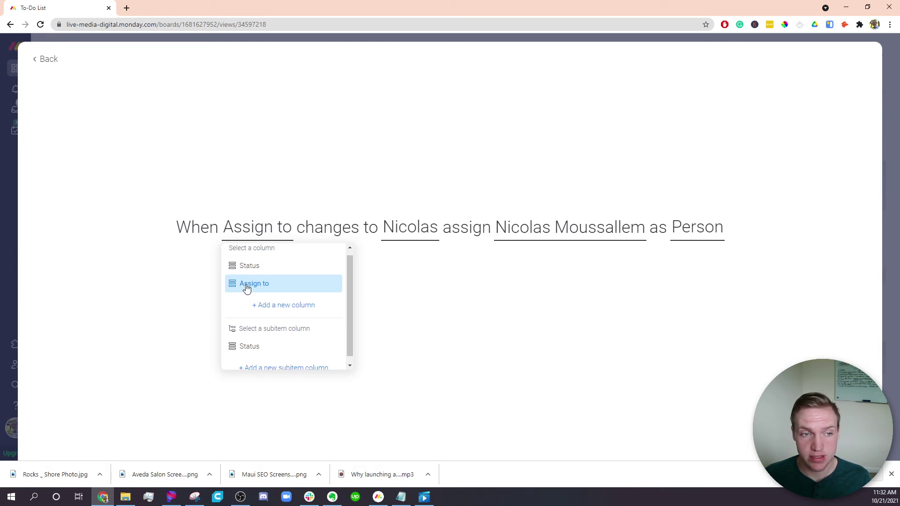
click(298, 294)
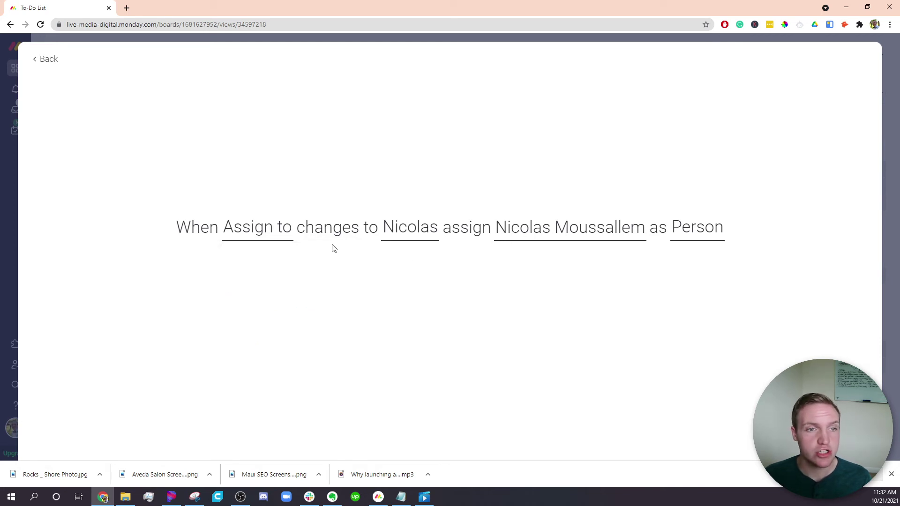
click(406, 235)
click(444, 171)
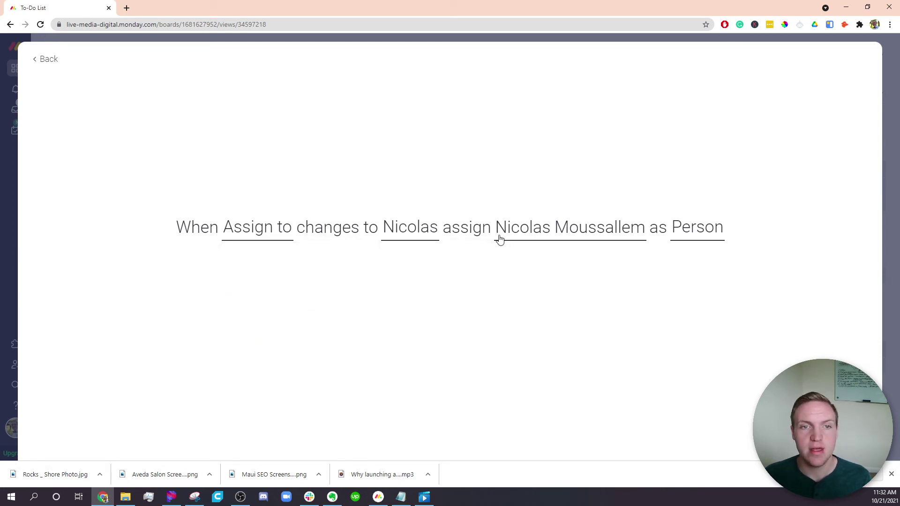
click(710, 234)
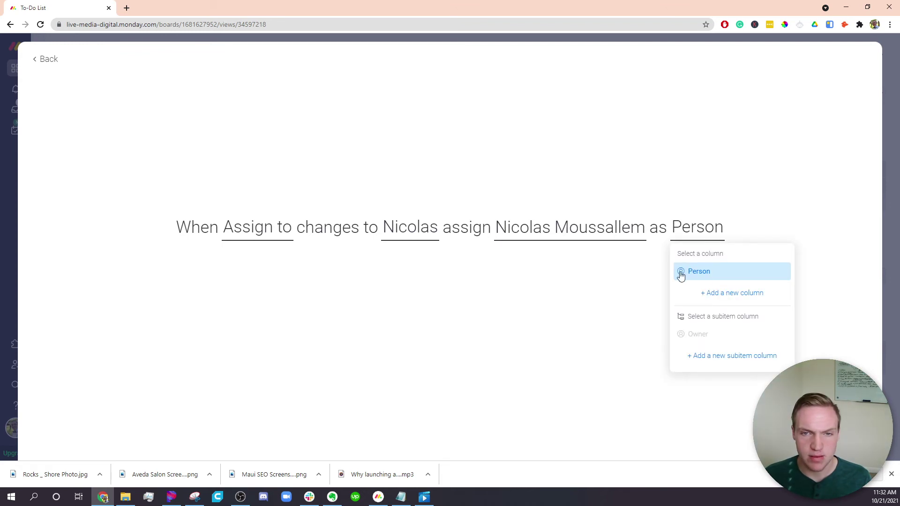
key(Escape)
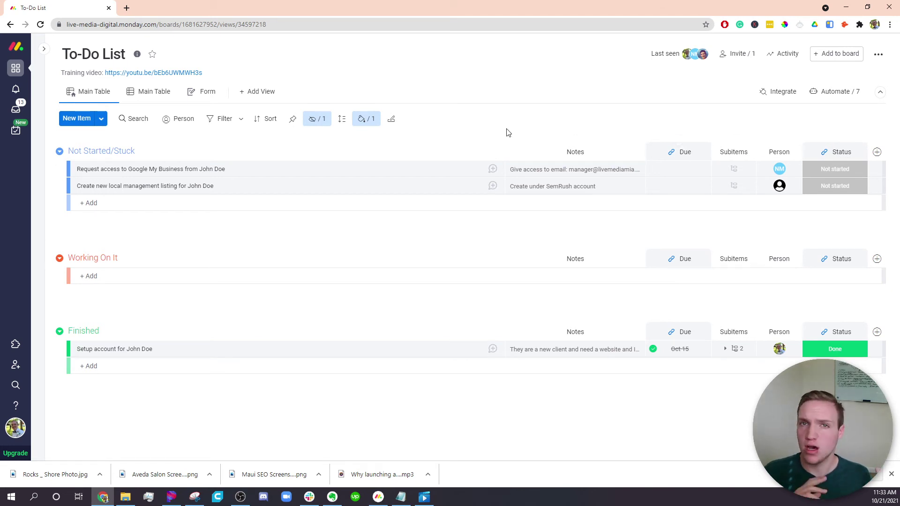
In the second Main Table view, change the Google My Business access task's Assign to label to the red team member label
click(150, 96)
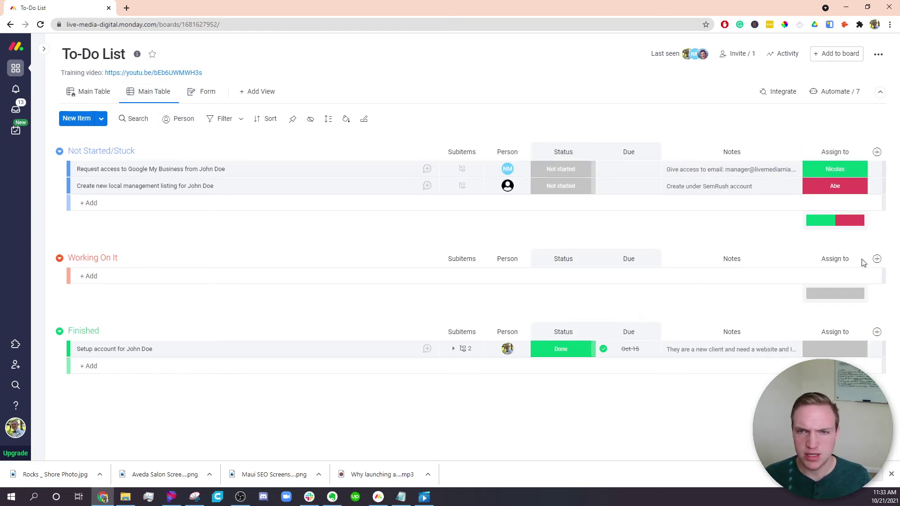
click(833, 172)
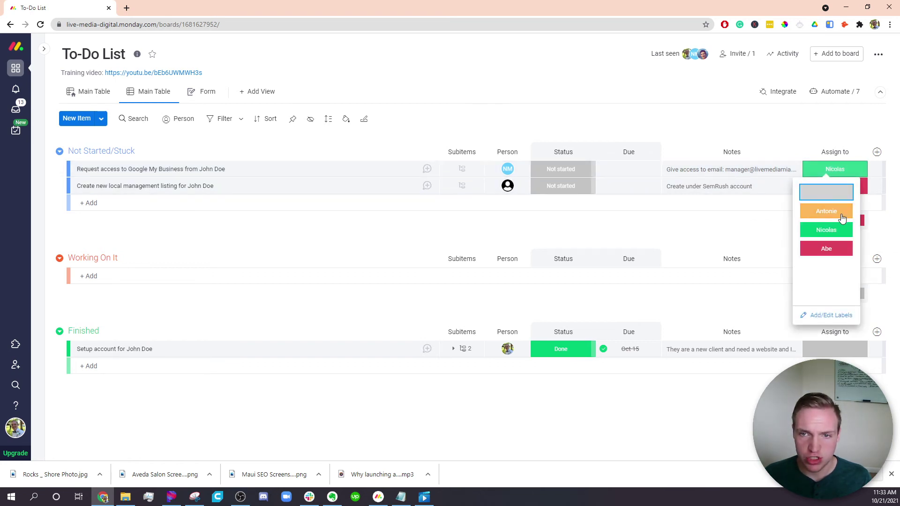
click(828, 251)
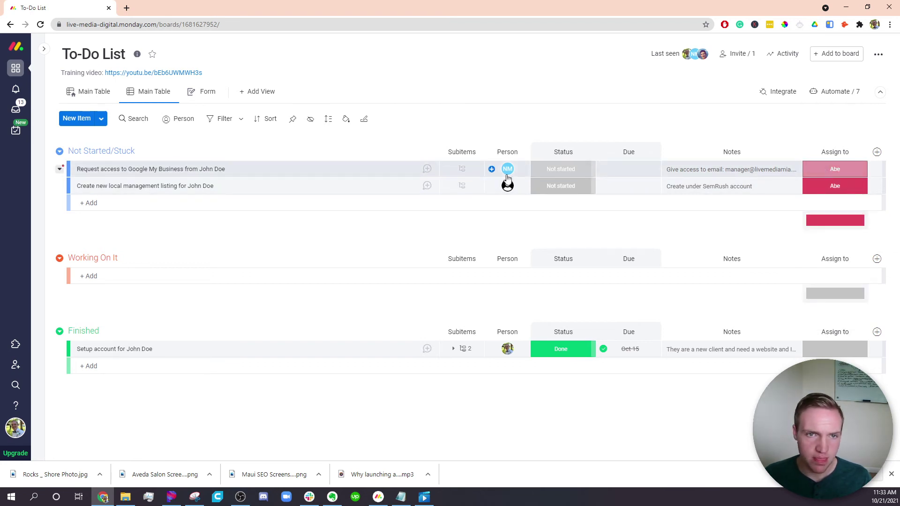
mouse_move(498, 174)
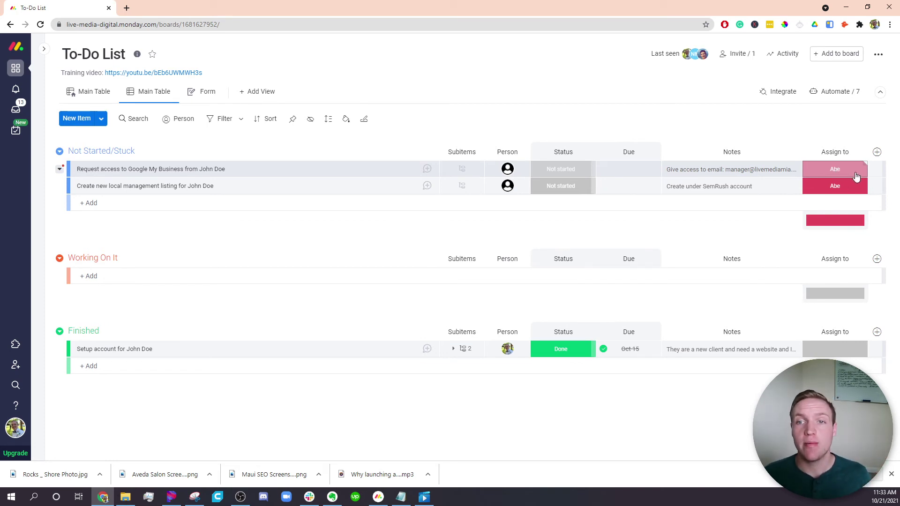
Change the Google My Business access task's Assign to label to the green team member label and check its Person assignment
click(839, 171)
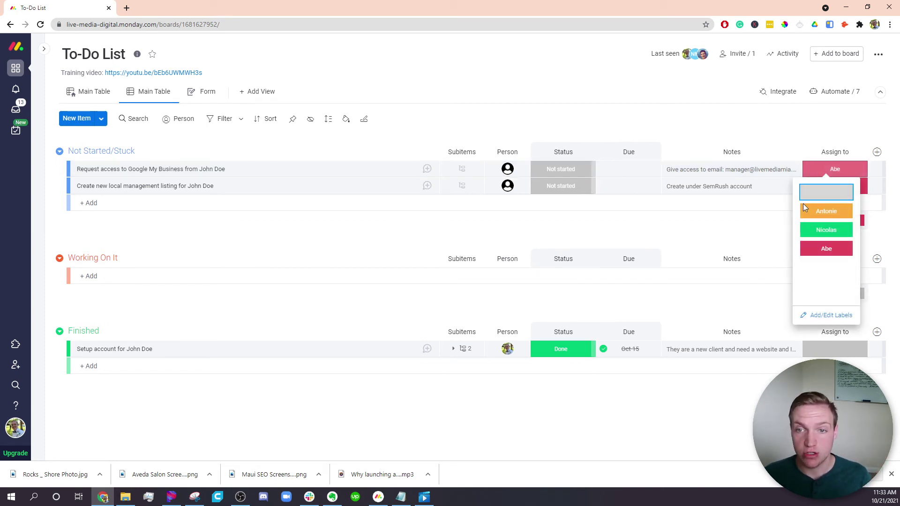
click(826, 230)
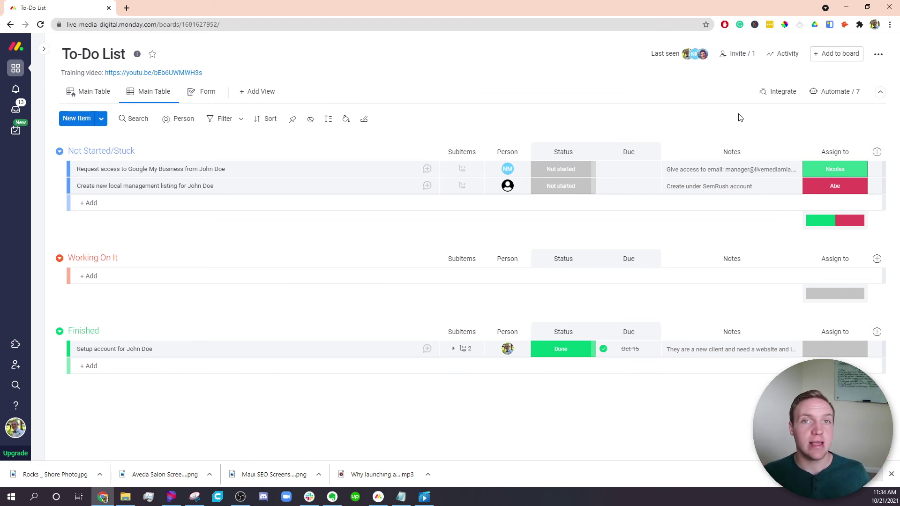
click(515, 170)
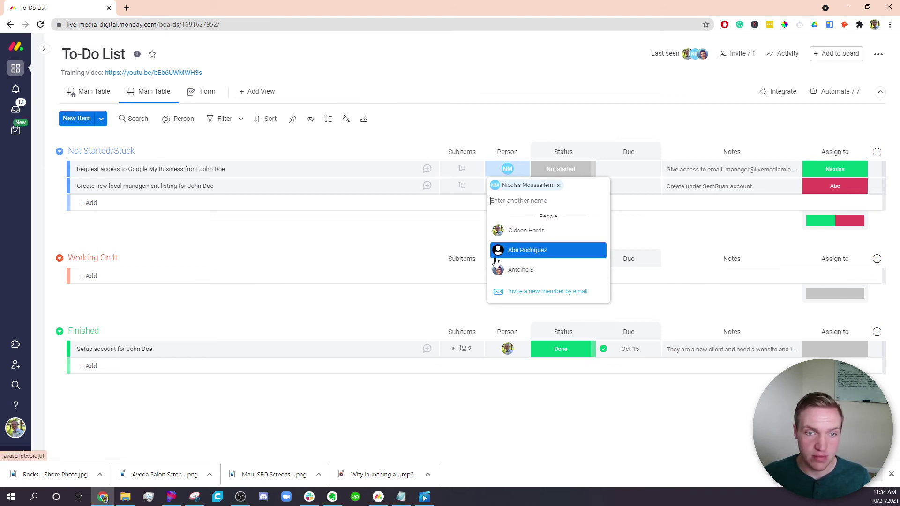
click(835, 169)
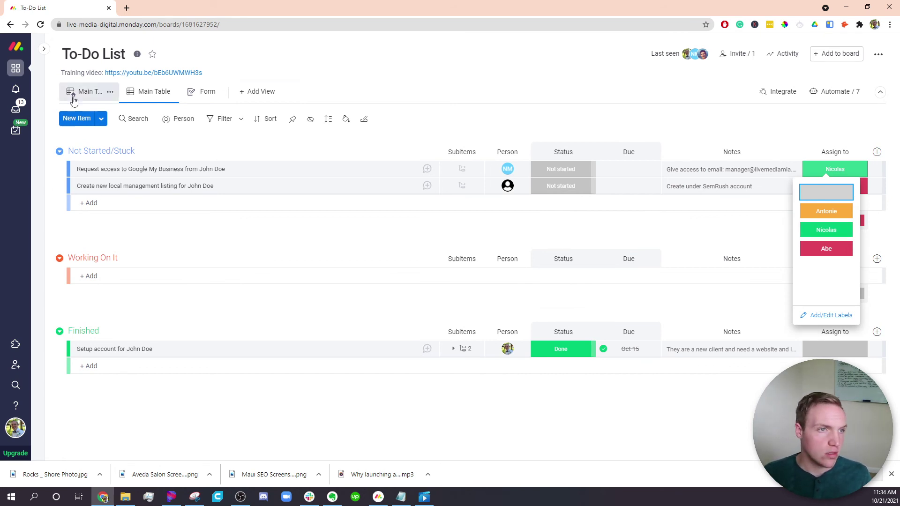
click(113, 242)
On the Lead List board, look over the closed lead's Task Template options and set its status to Warm
click(47, 49)
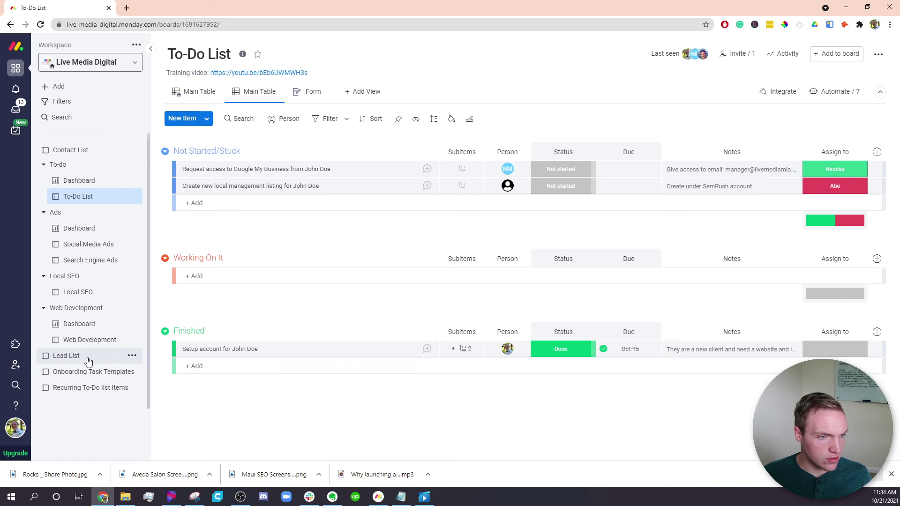
click(66, 356)
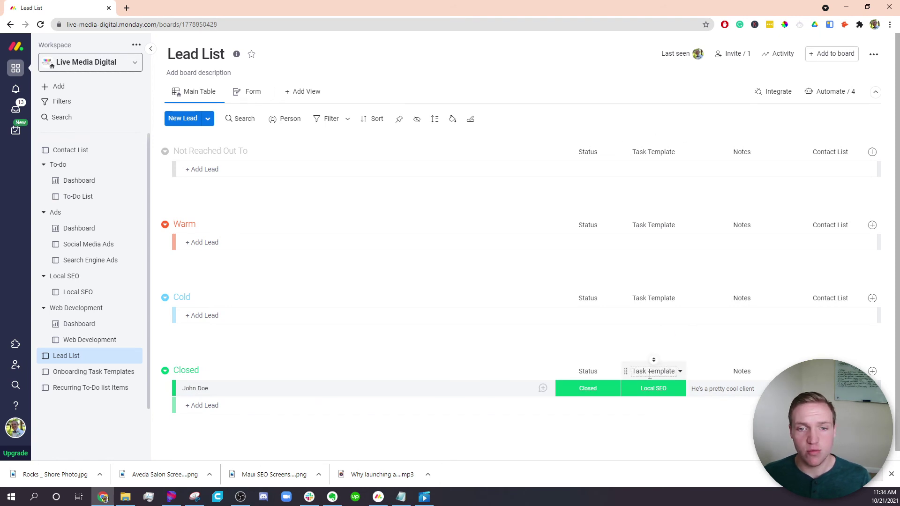
click(660, 388)
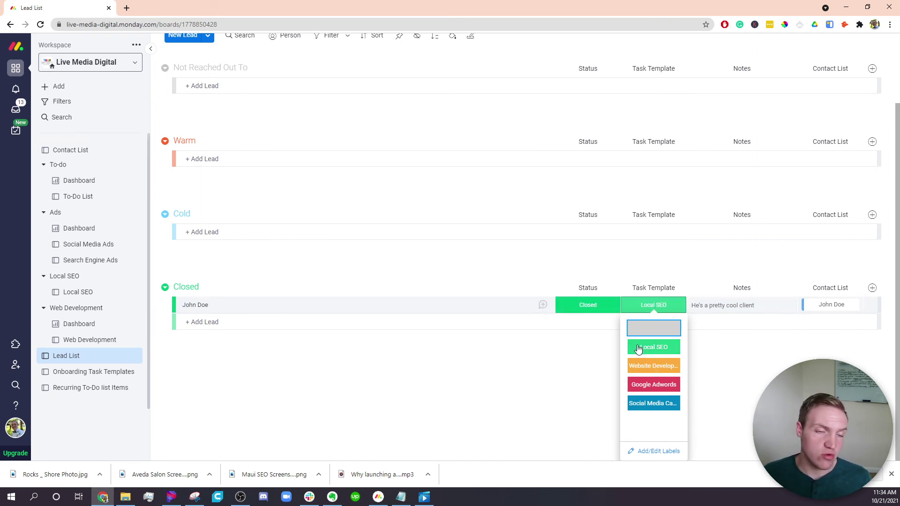
click(591, 308)
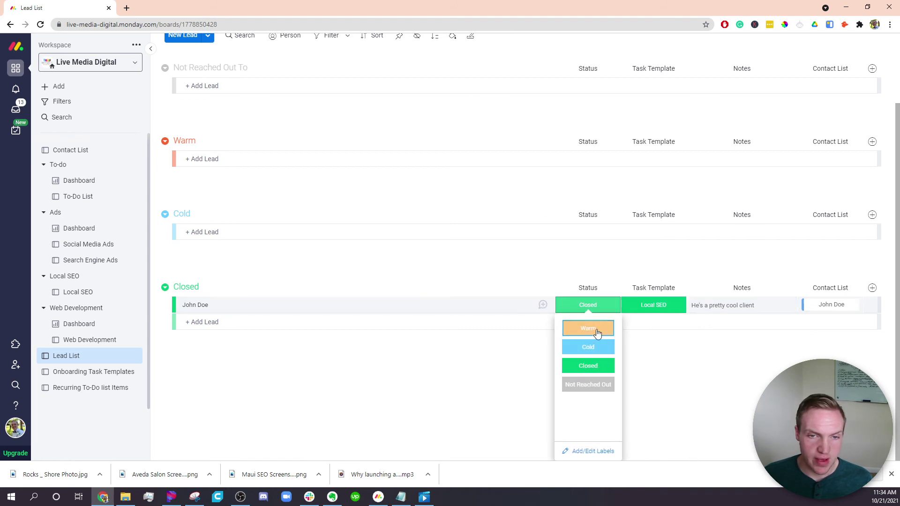
click(599, 327)
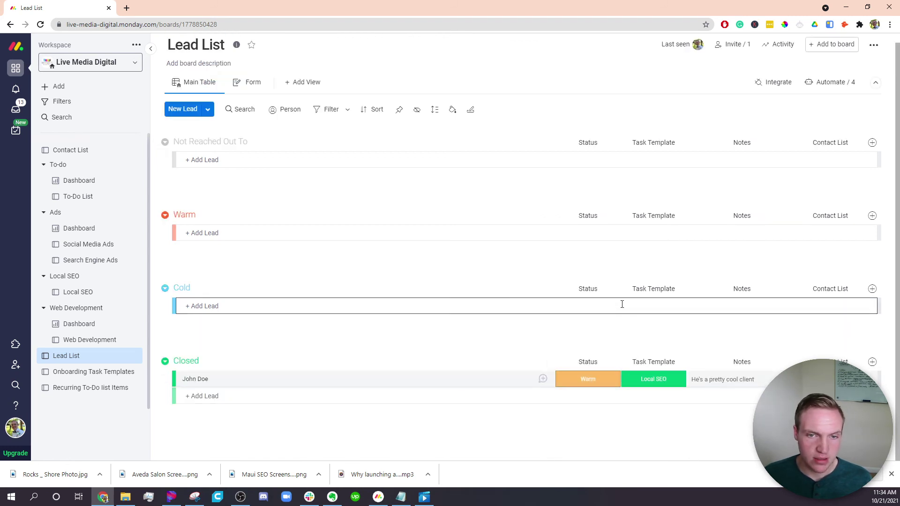
Set the warm lead's Task Template to Website Development and its status to Closed
click(659, 233)
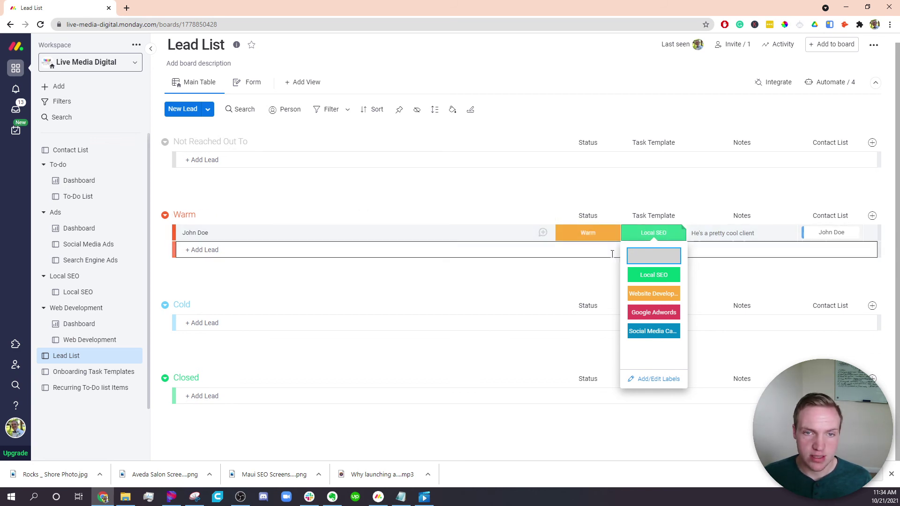
click(656, 294)
click(604, 238)
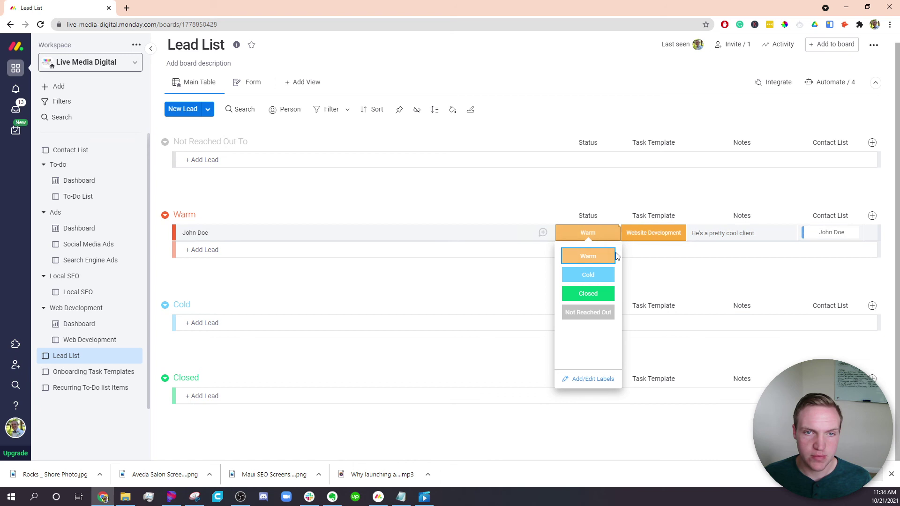
click(588, 295)
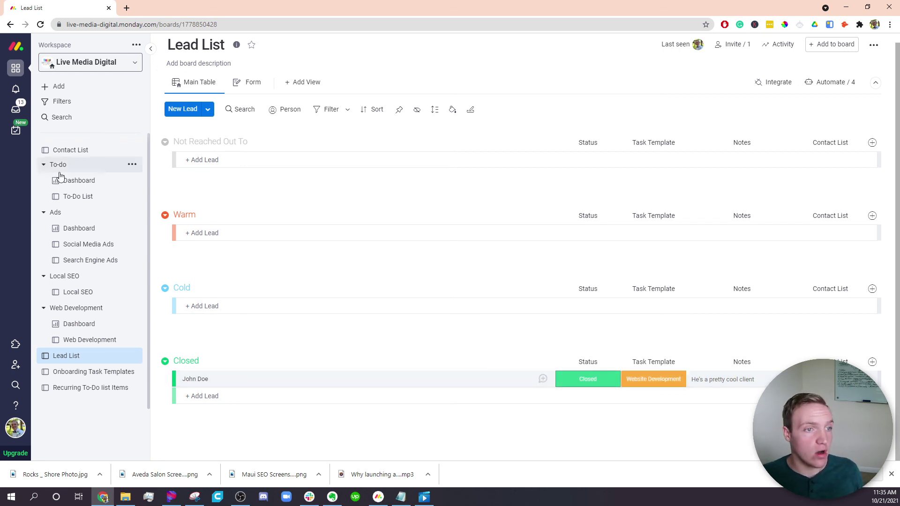
Return to the To-Do List board and review the tasks in the Not Started/Stuck group
click(75, 198)
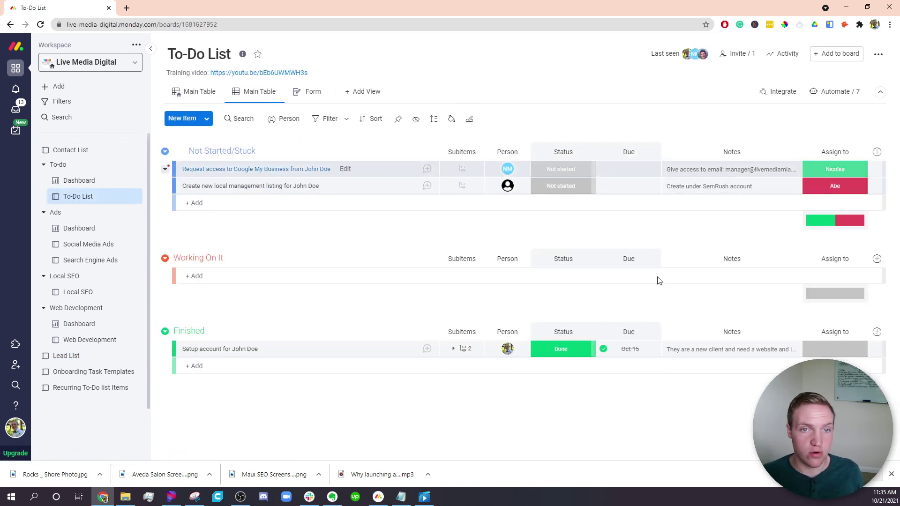